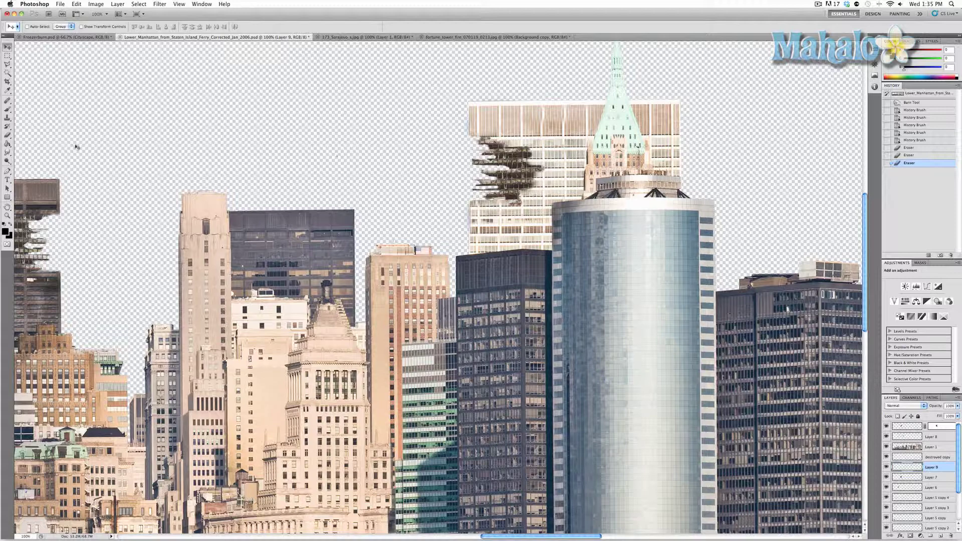
Choose the Burn Tool from the Dodge/Burn/Sponge toolbox flyout.
{"action": "left_click", "coordinate": [8, 161]}
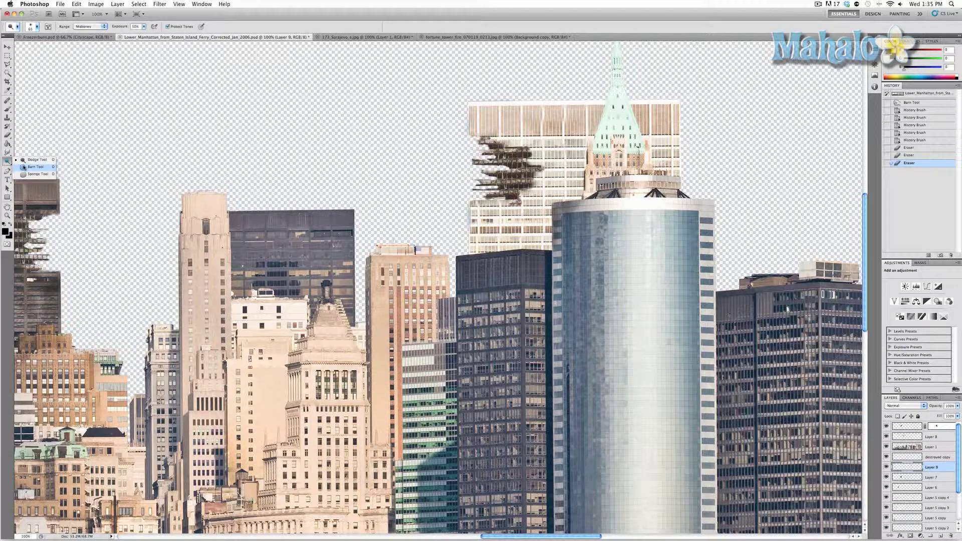
{"action": "left_click", "coordinate": [23, 167]}
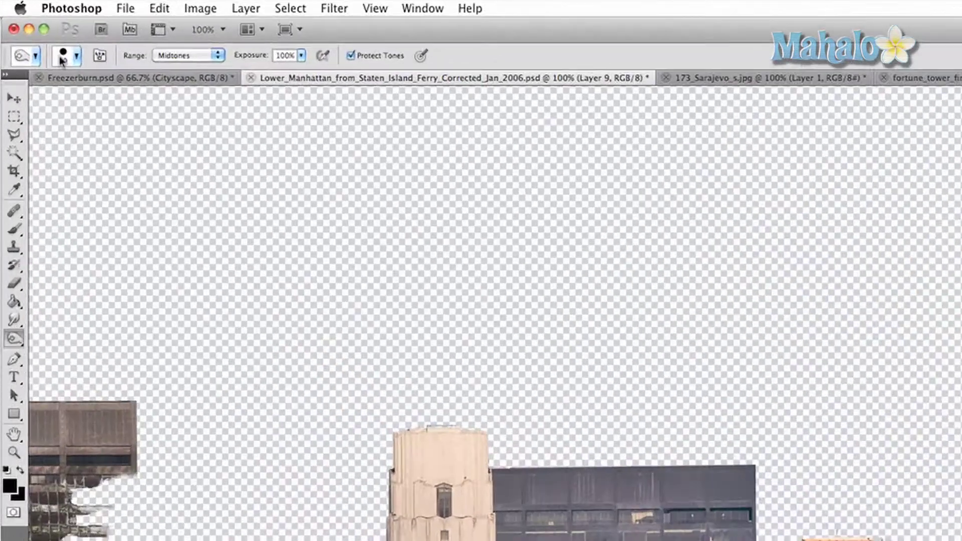
Give the Burn Tool the Spatter 24 brush, Midtones range and 75% exposure.
{"action": "left_click", "coordinate": [31, 28]}
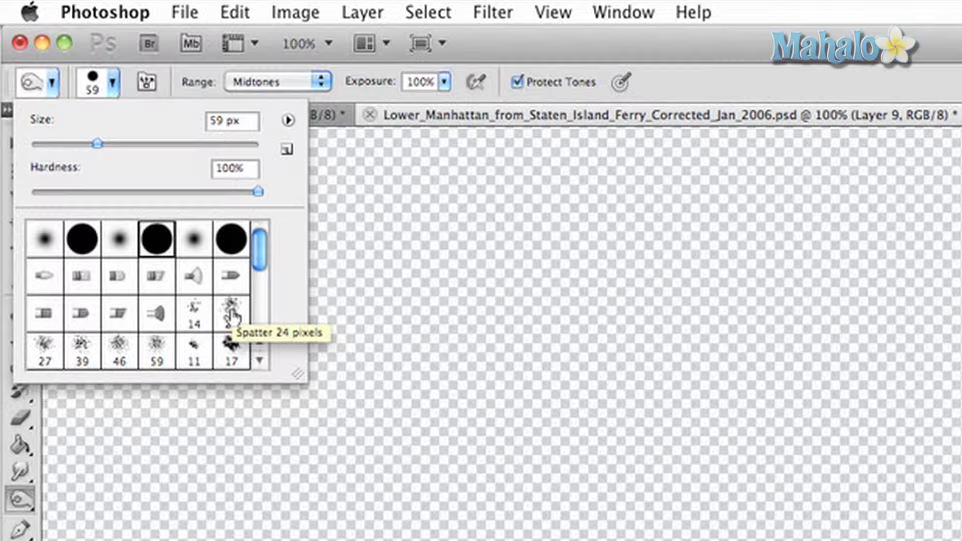
{"action": "left_click", "coordinate": [231, 314]}
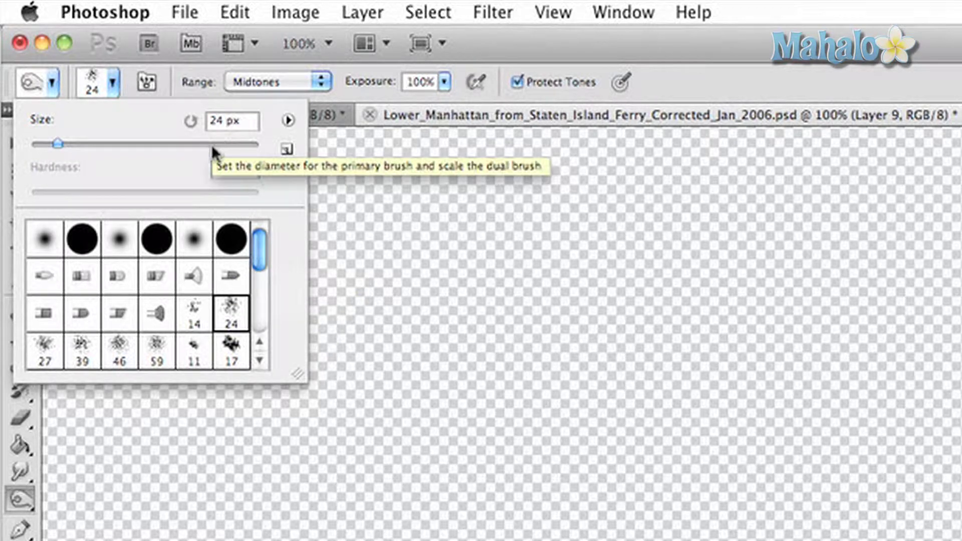
{"action": "left_click", "coordinate": [188, 86]}
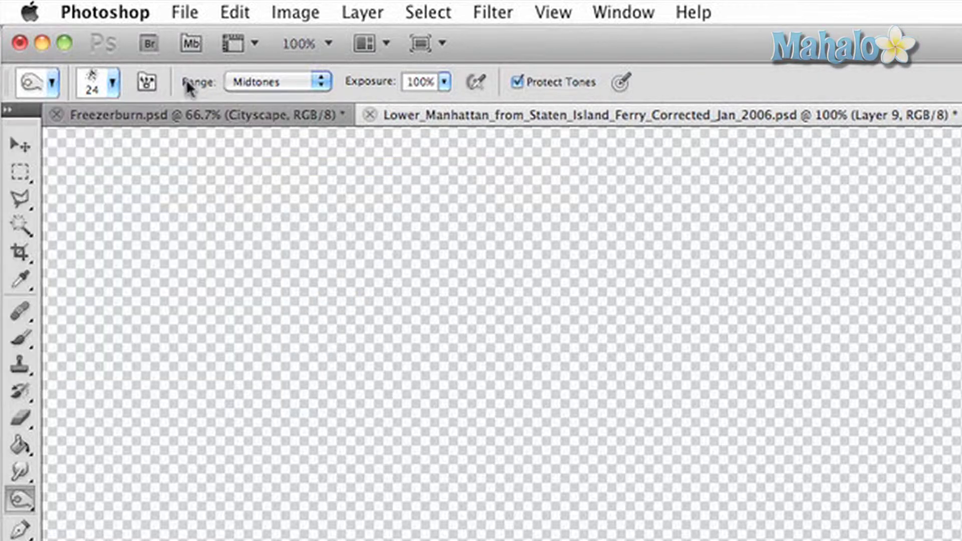
{"action": "left_click", "coordinate": [252, 81]}
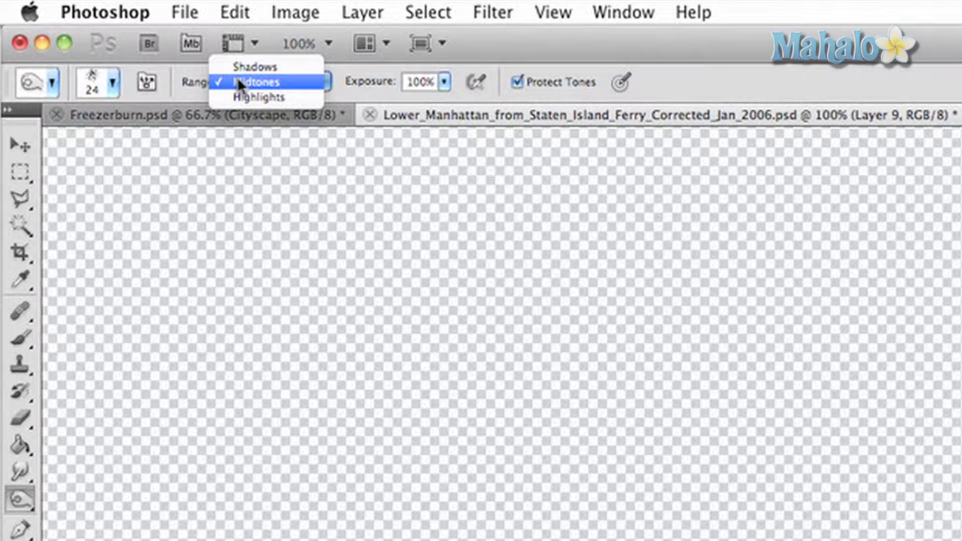
{"action": "left_click", "coordinate": [237, 82]}
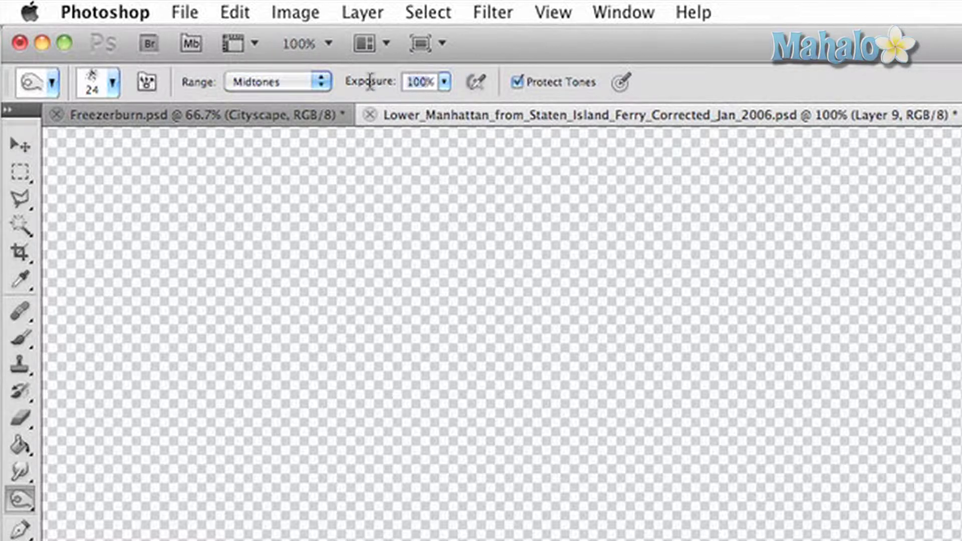
{"action": "type", "text": "75"}
{"action": "key", "text": "Return"}
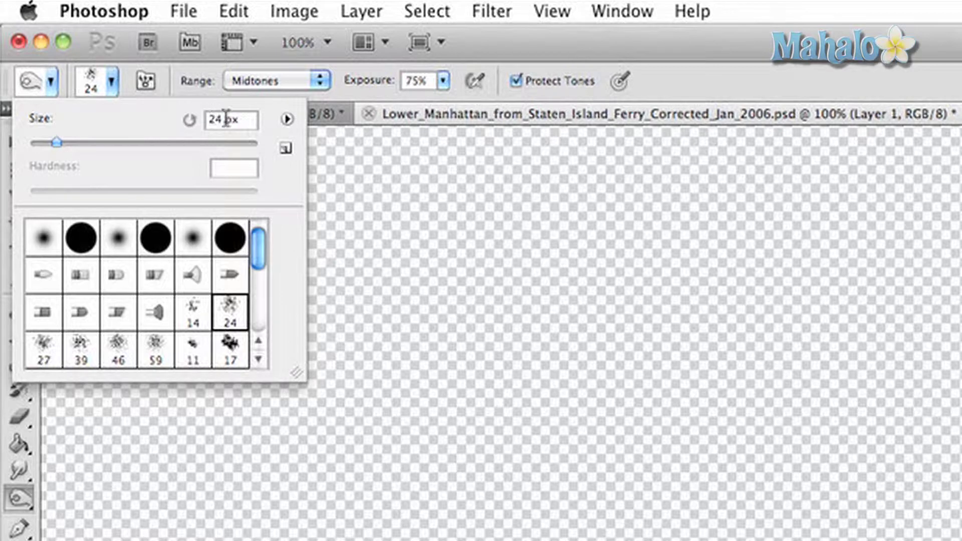
Enlarge the spatter brush size to 50 pixels.
{"action": "left_click_drag", "start_coordinate": [225, 118], "coordinate": [193, 123]}
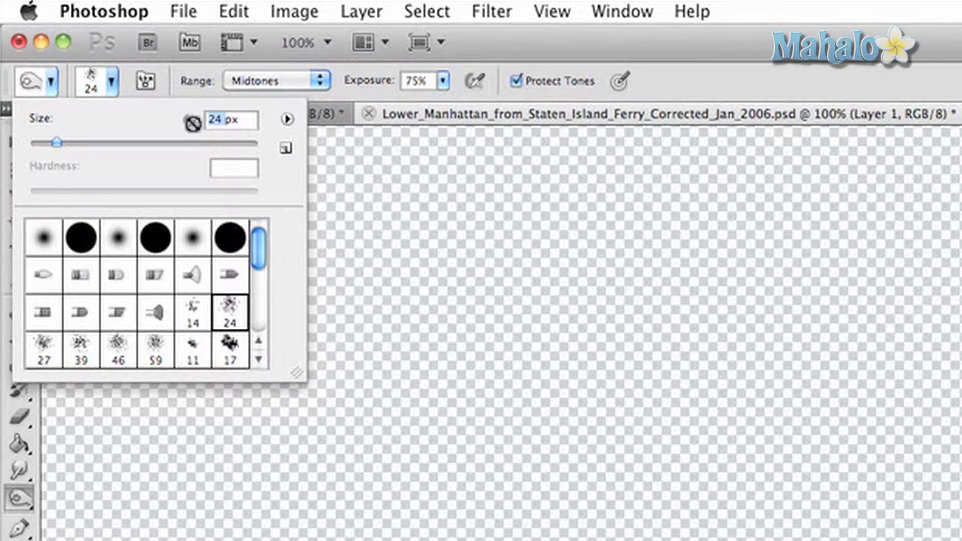
{"action": "type", "text": "50"}
{"action": "key", "text": "Return"}
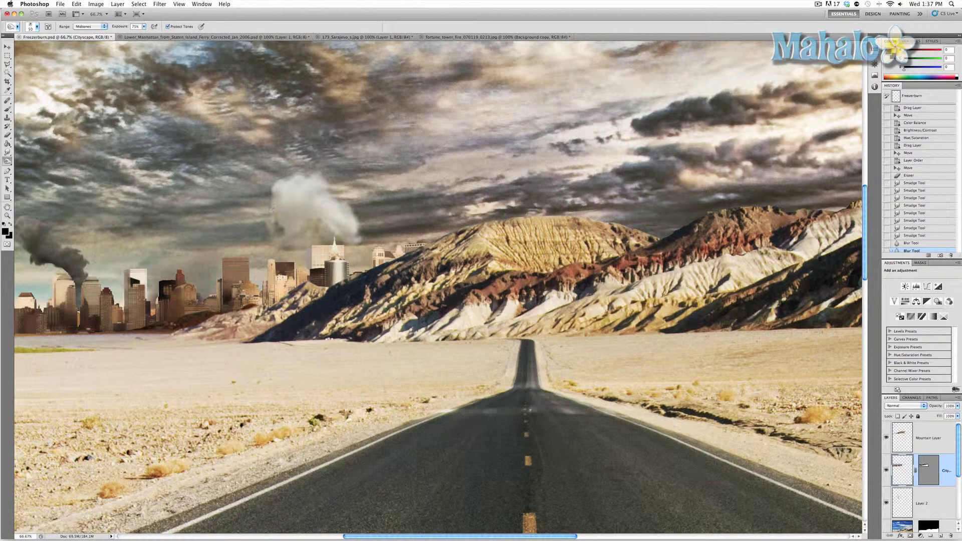
Switch back to the Lower_Manhattan document with Ctrl+Tab.
{"action": "key", "text": "ctrl+Tab"}
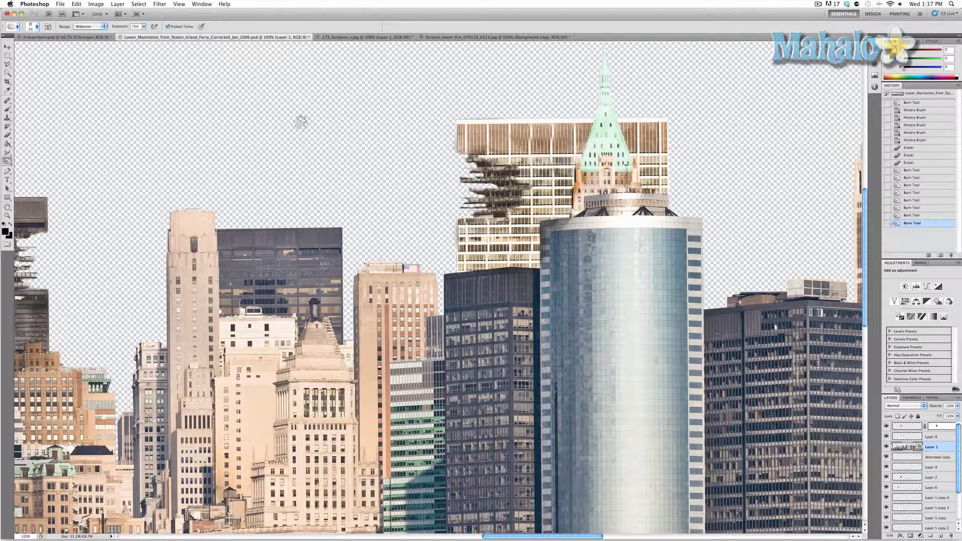
{"action": "scroll", "coordinate": [301, 120], "scroll_direction": "right", "scroll_amount": 2}
{"action": "scroll", "coordinate": [301, 120], "scroll_direction": "down", "scroll_amount": 1}
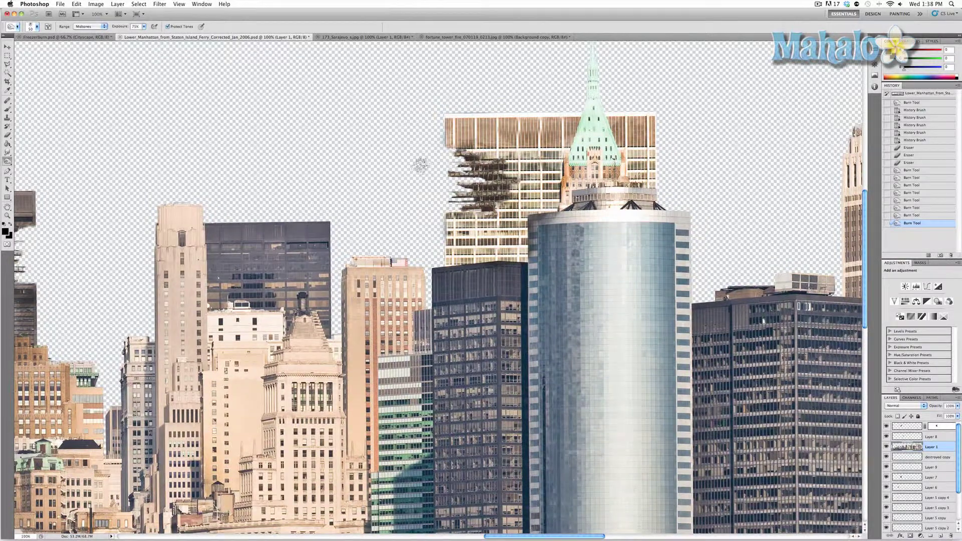